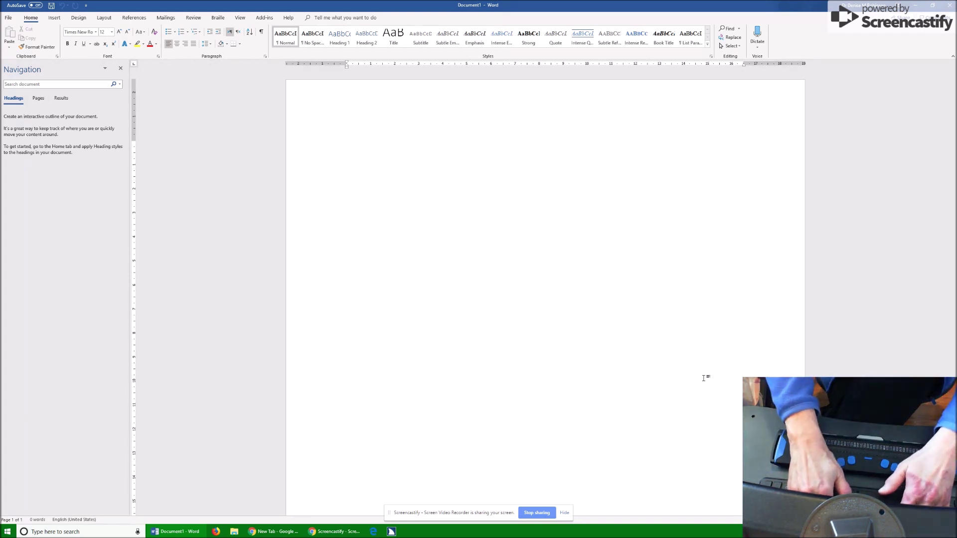
Step: Load the JAWS default settings for all applications and filter them by 'brail'
key("Insert+6")
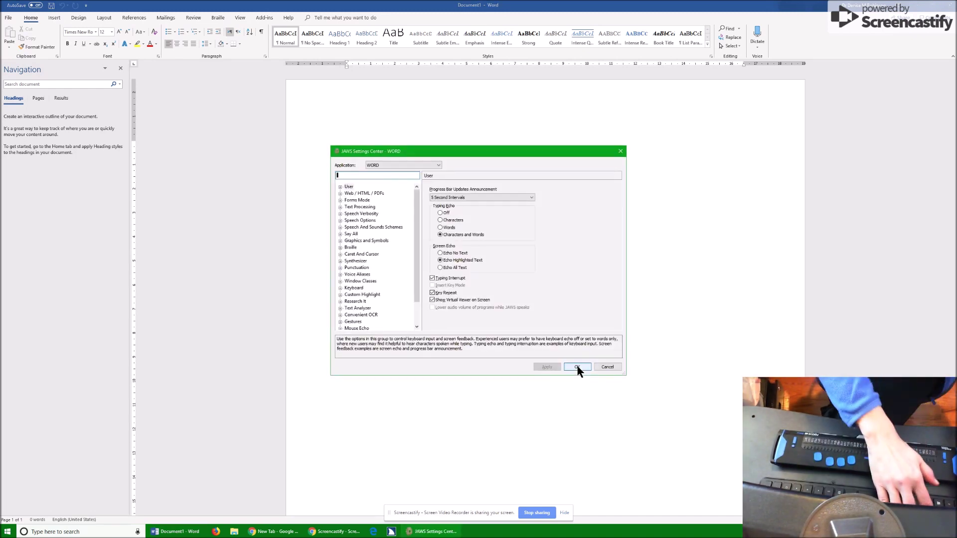
key("ctrl+shift+d")
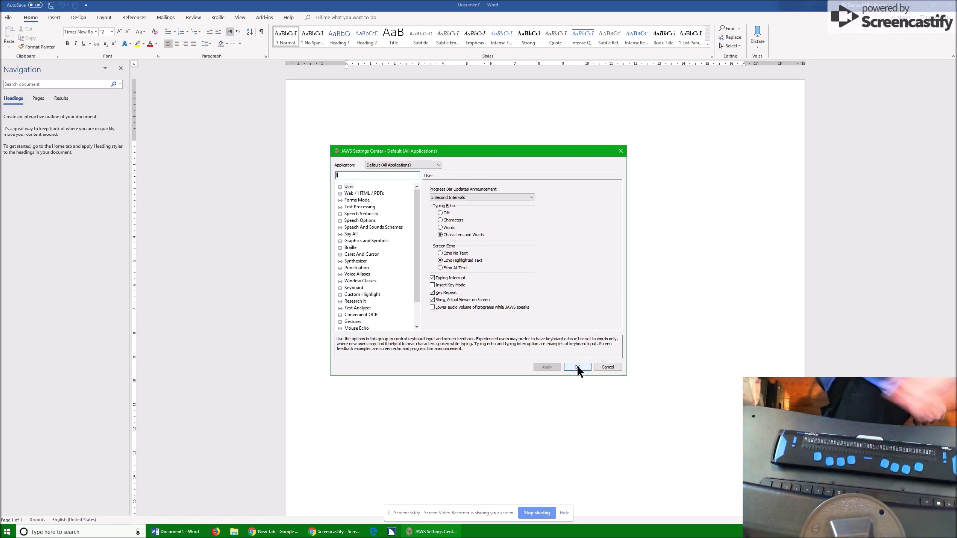
type("brail")
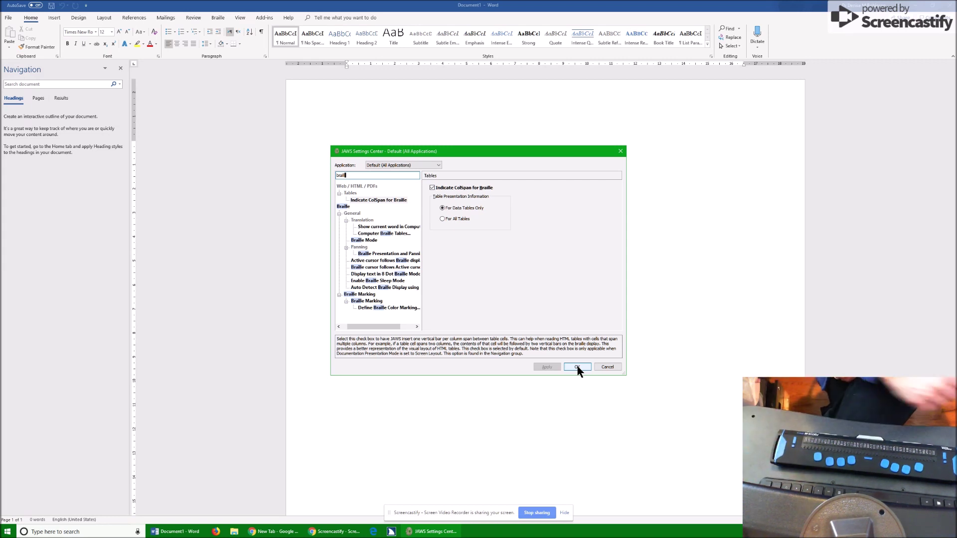
key("Tab")
Step: Review the Braille Mode and general braille settings, then clear the filter to list all settings
key("Down")
key("Down")
key("Down")
key("Down")
key("Down")
key("Down")
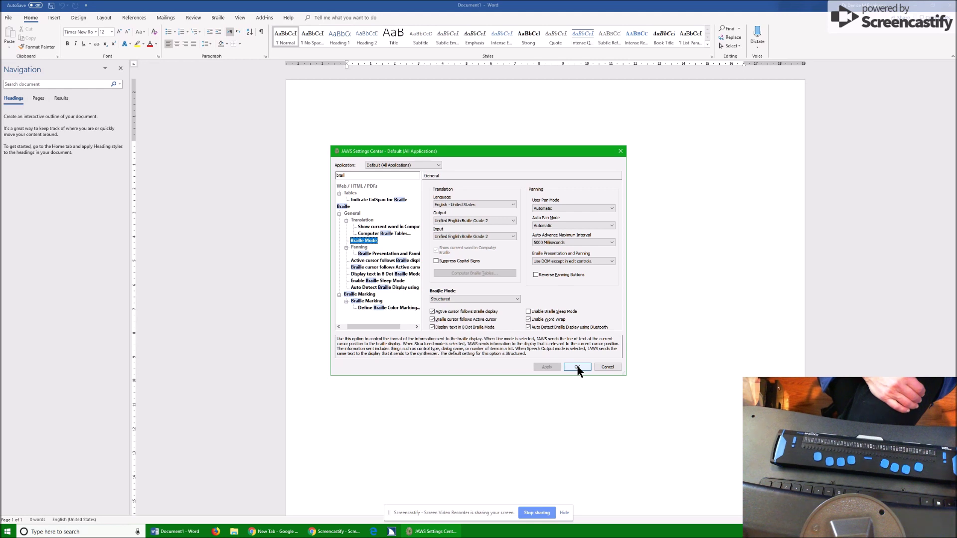
key("Escape")
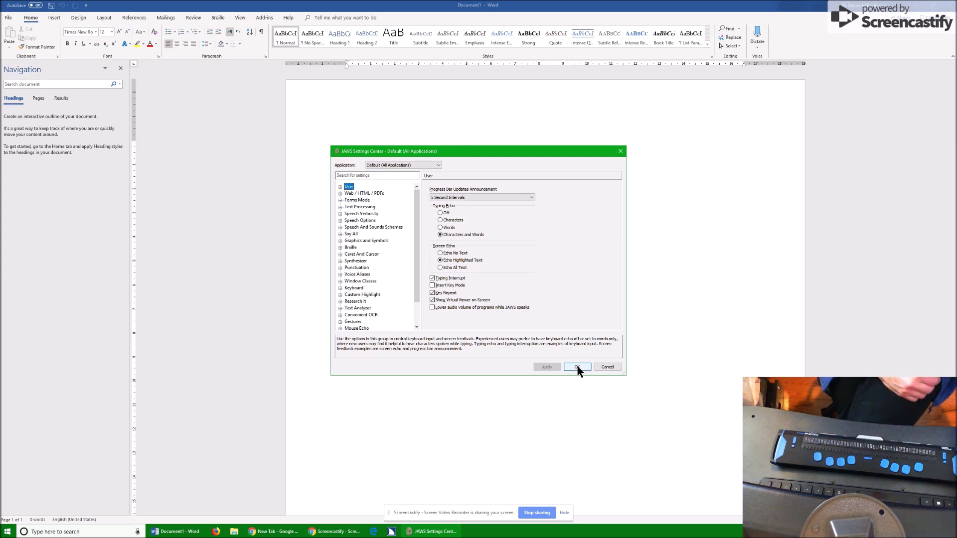
Step: Search the settings for 'status' to reach Placement of Status cells, currently None
key("shift+Tab")
type("st")
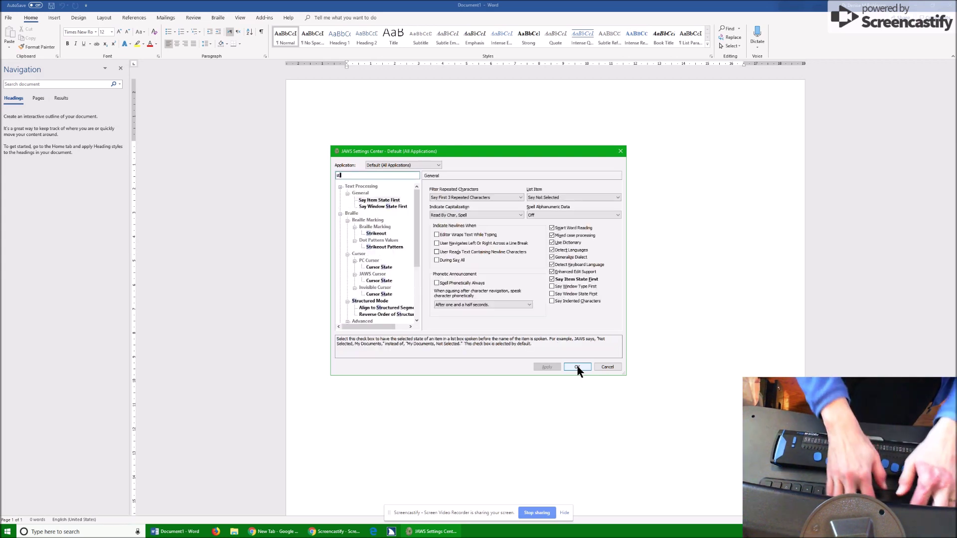
type("at")
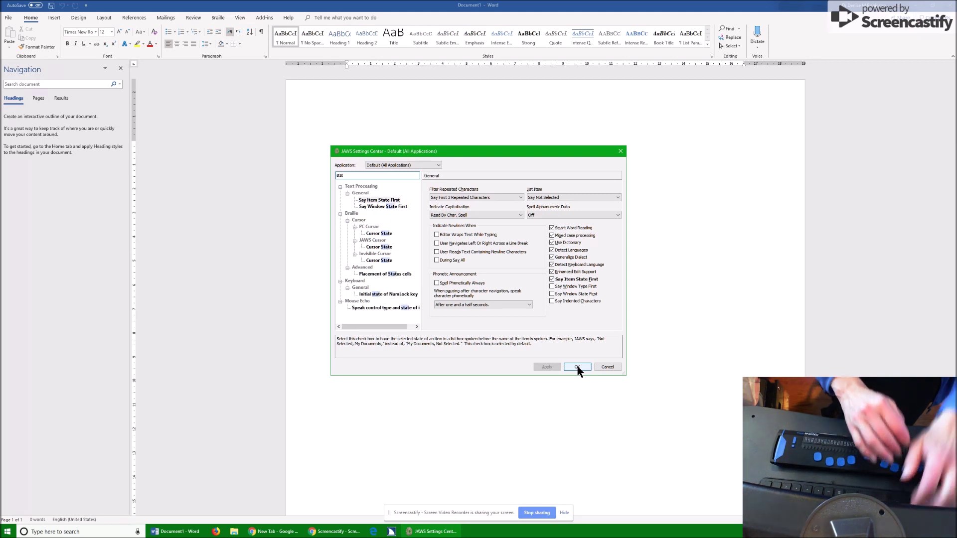
type("u")
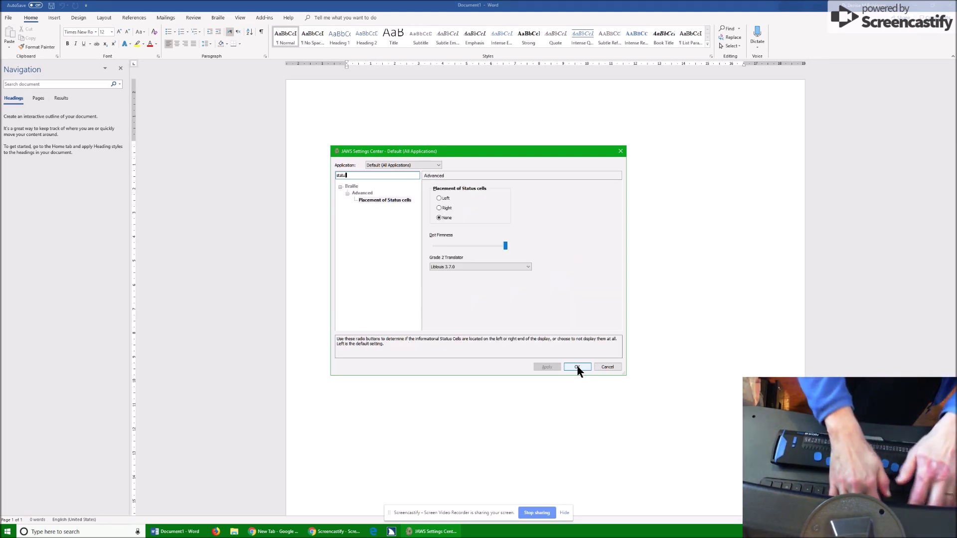
type("s")
key("Tab")
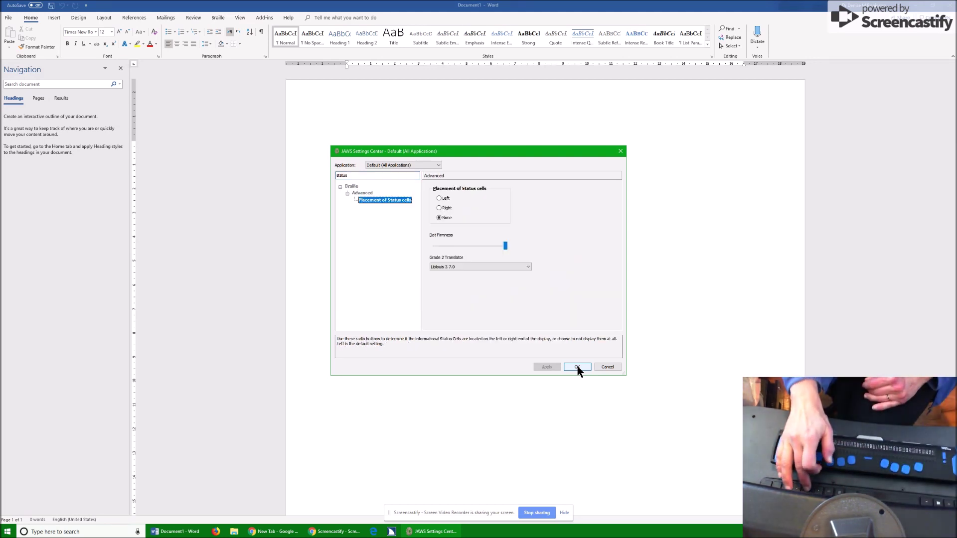
Step: Confirm the JAWS Settings Center changes with OK, returning to Document1
left_click(577, 367)
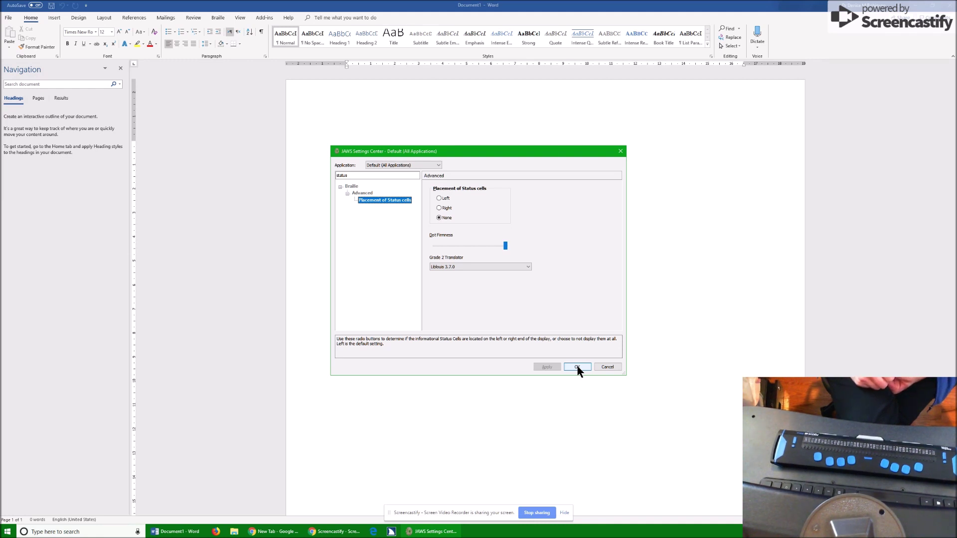
left_click(577, 367)
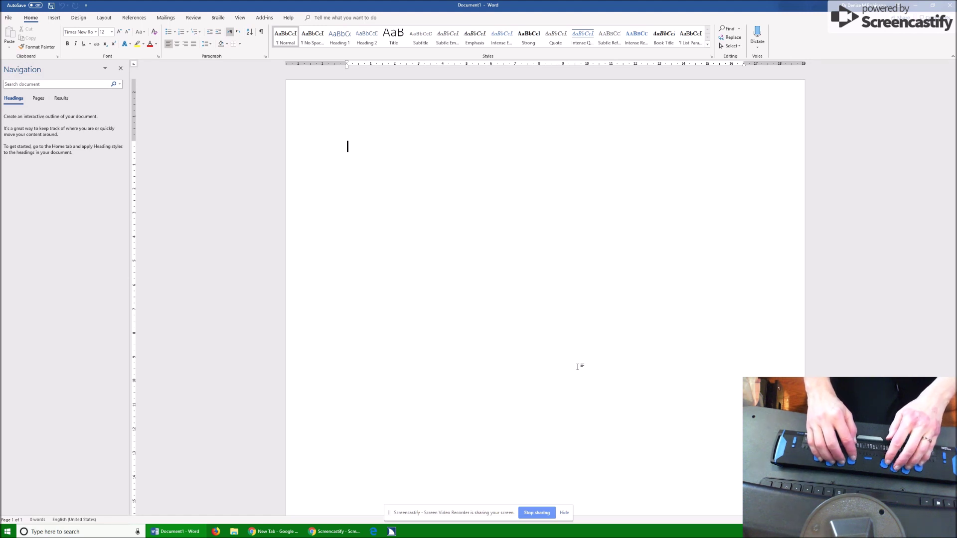
Step: Begin the first problem by typing '1.' in the blank document
type("1")
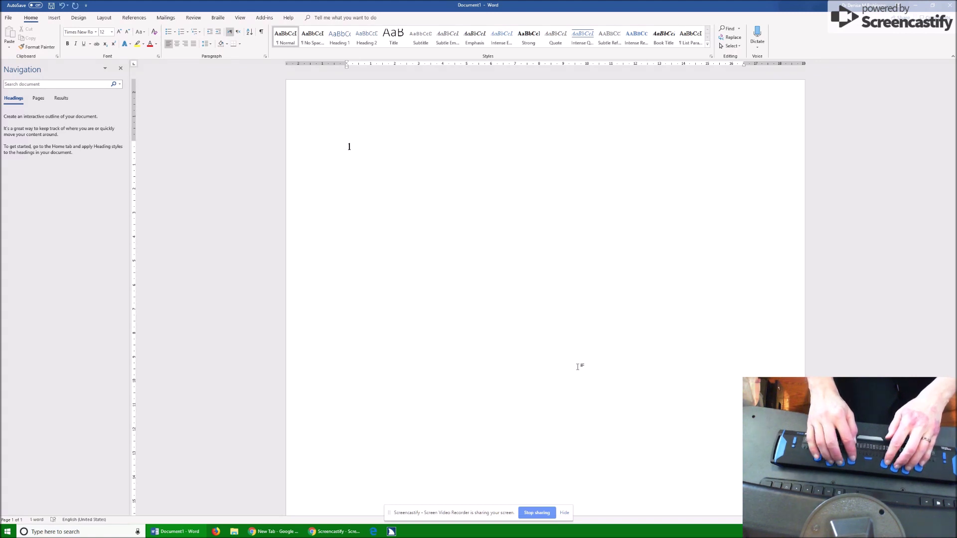
type(".")
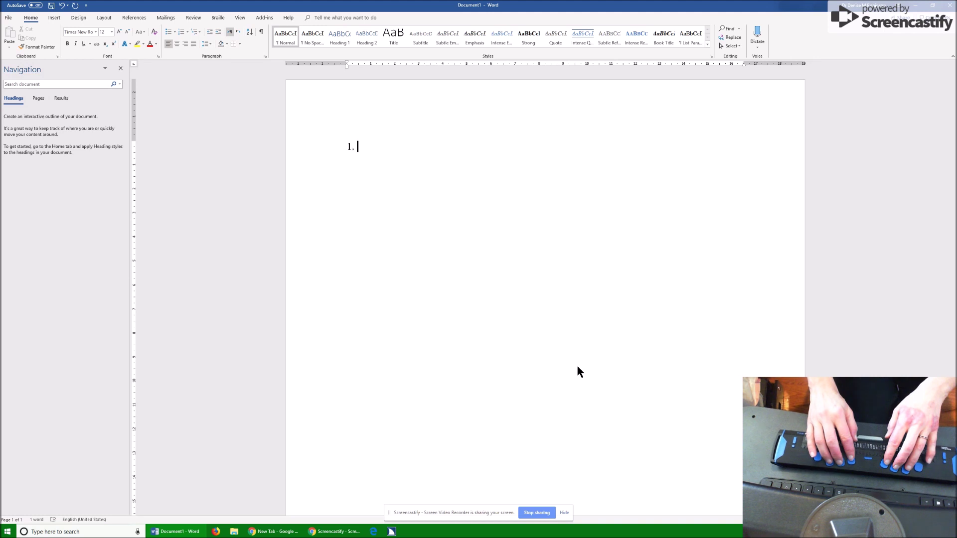
Step: Finish the first line as '1. 5 + 3 = 8' and start a new line
type("5")
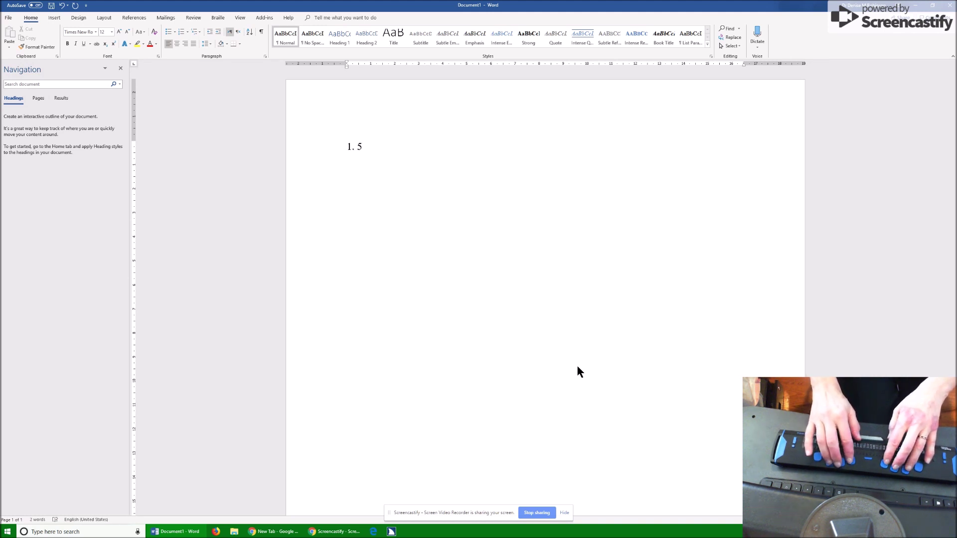
type(" + ")
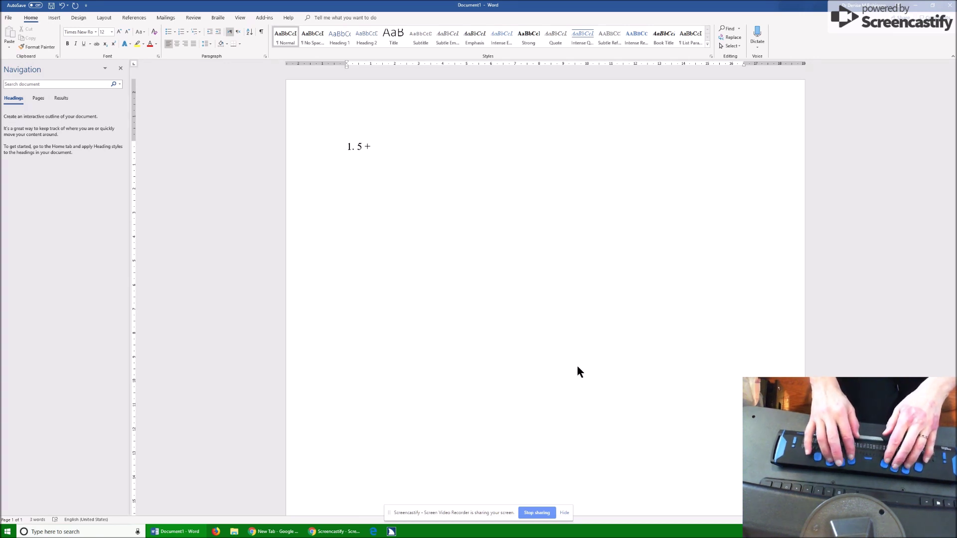
type("3")
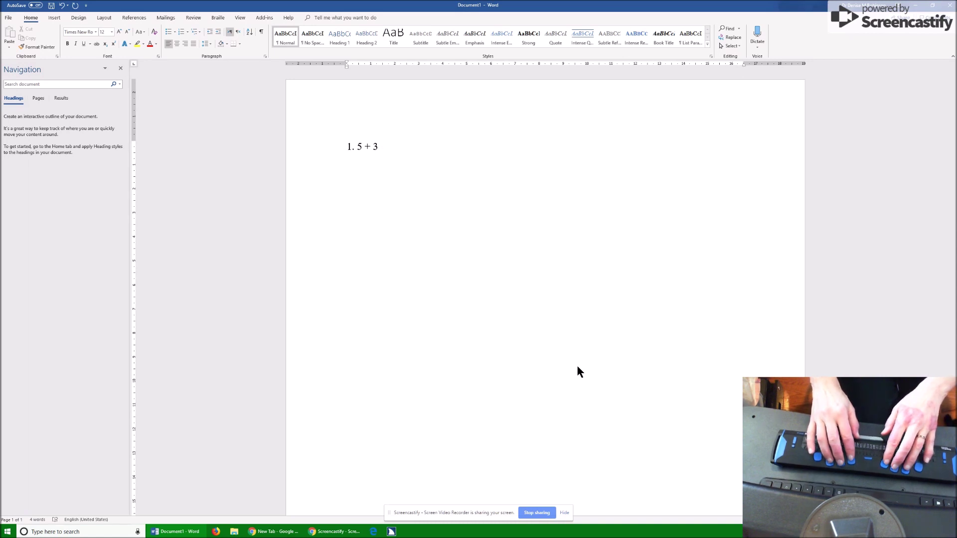
type(" =")
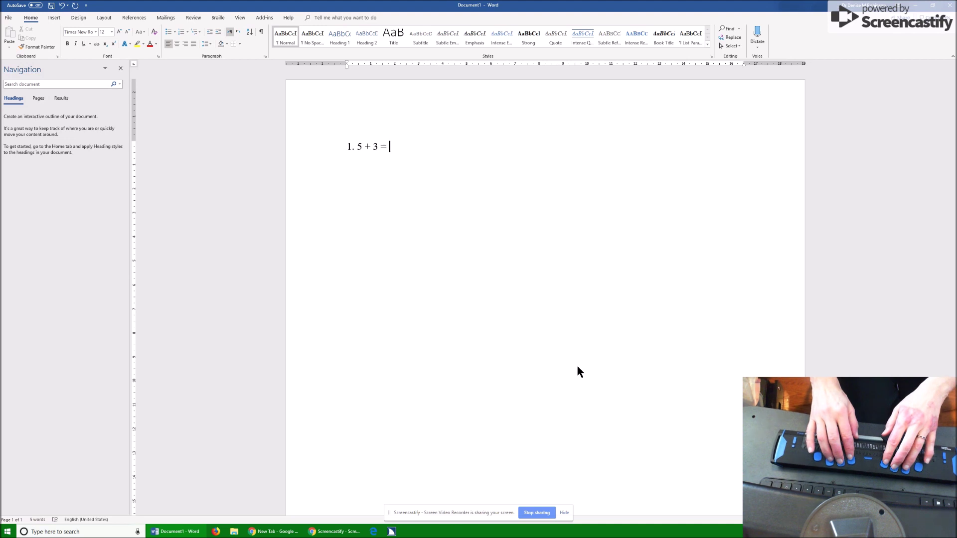
type(" 8")
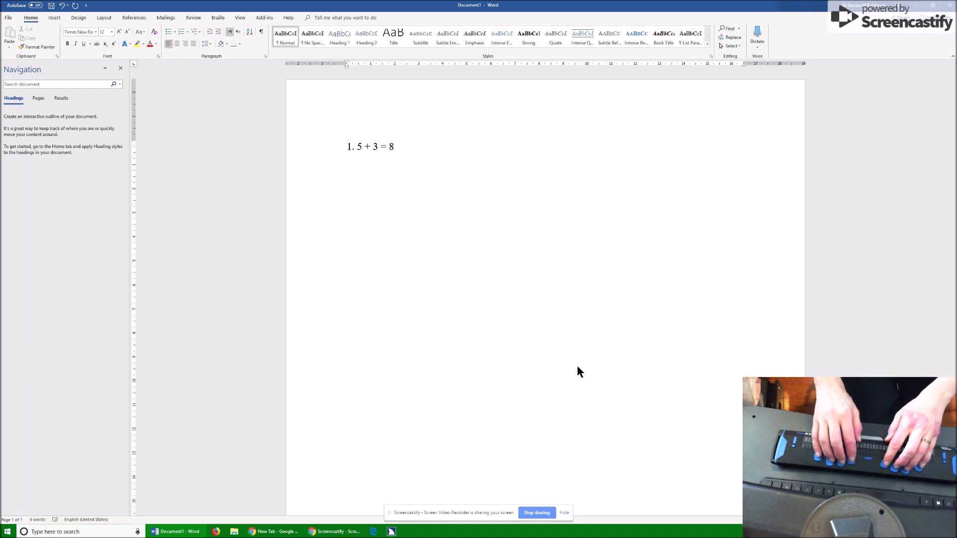
key("Return")
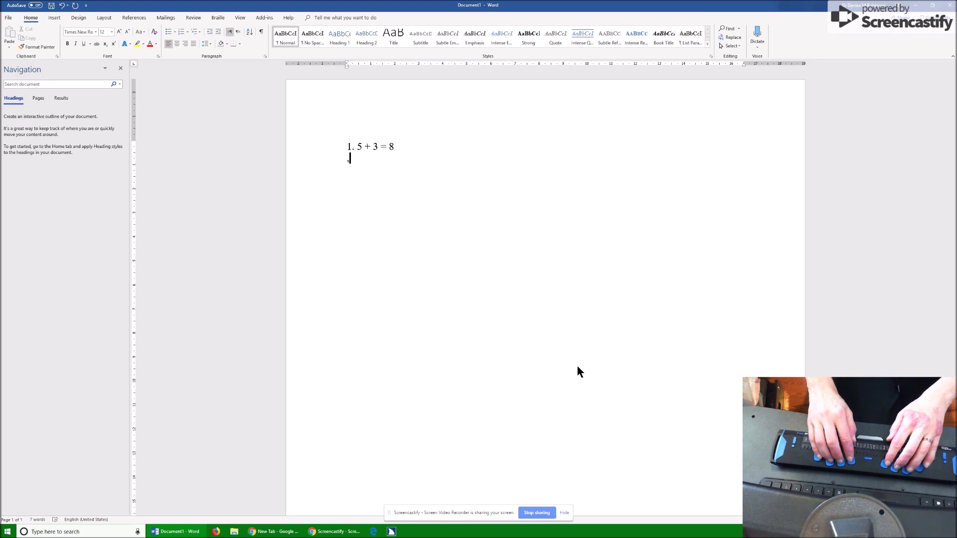
Step: Type ',ball' on the second line and begin a third line
type("bal")
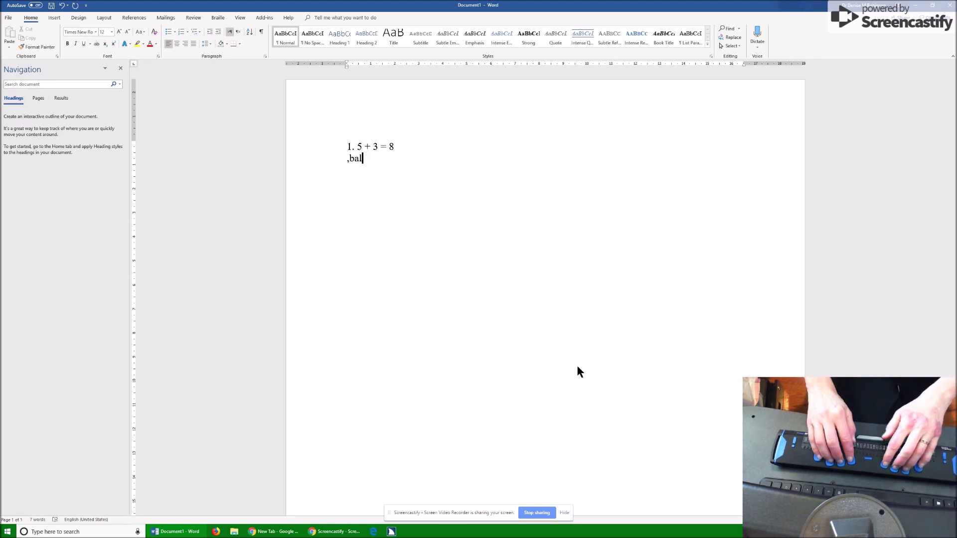
type("l")
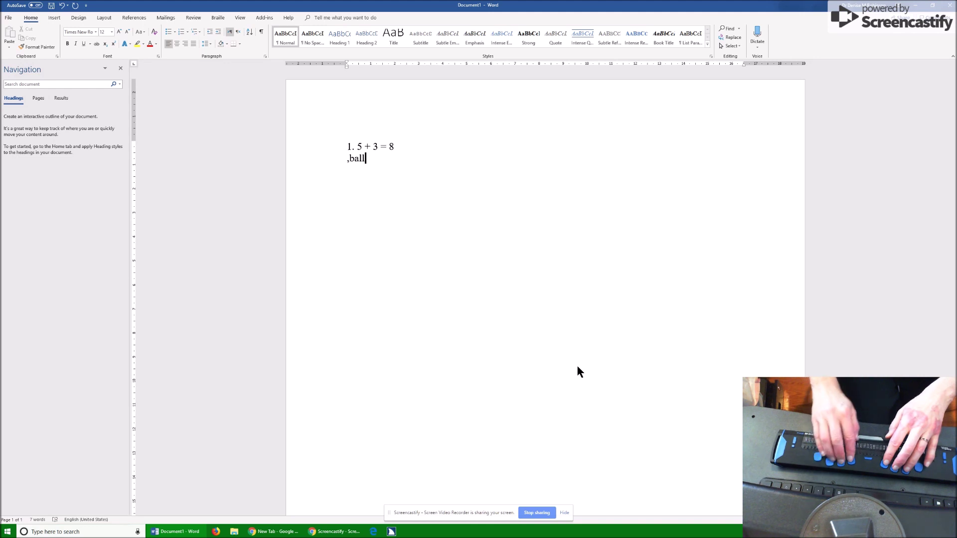
key("Return")
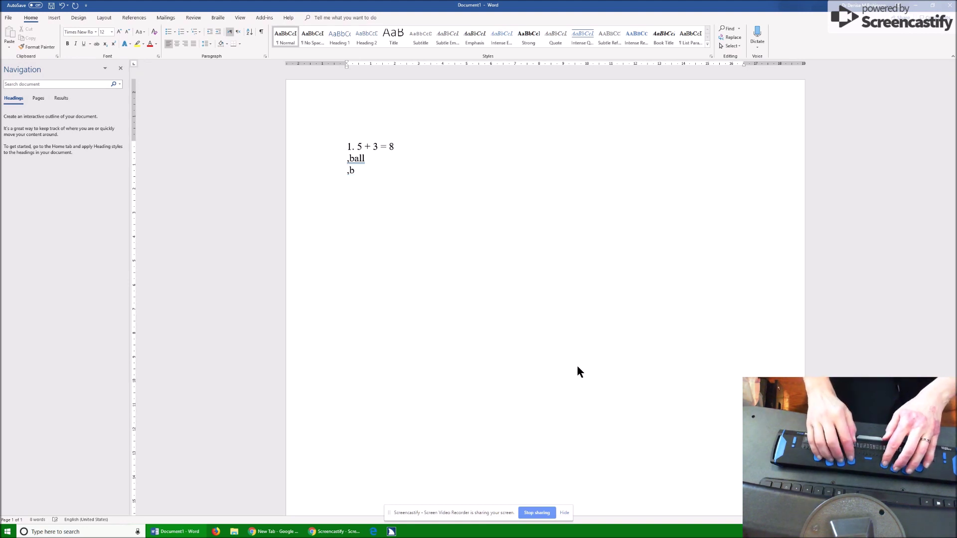
Step: Complete a second ',ball' line on the third line
type("ll")
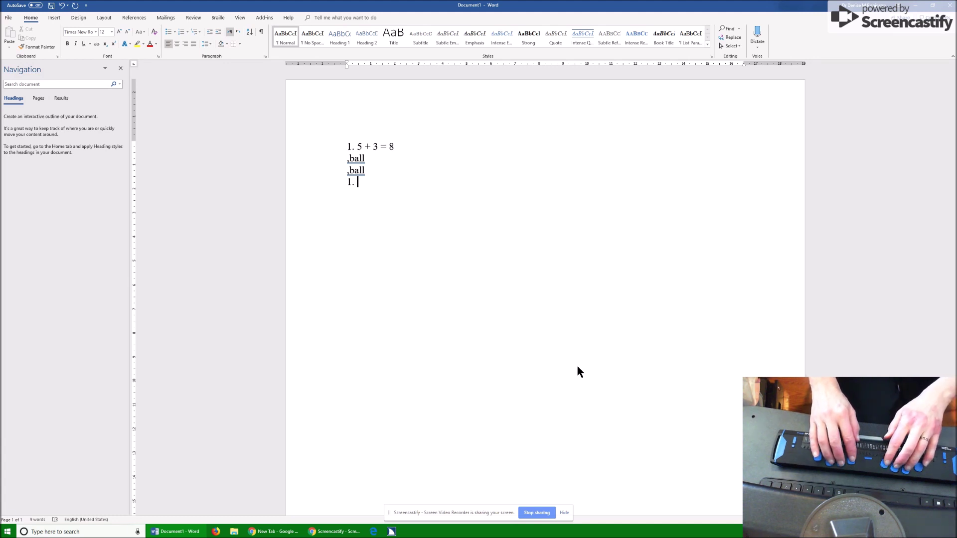
Step: Write '1. 5 + 3 = 8' on the fourth line, correcting the misplaced 8
type("5 ")
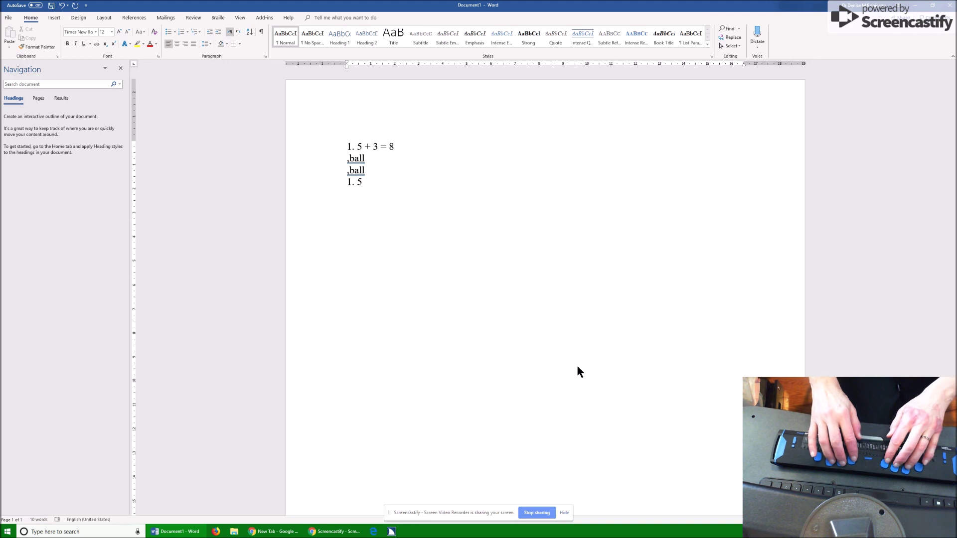
type("+ ")
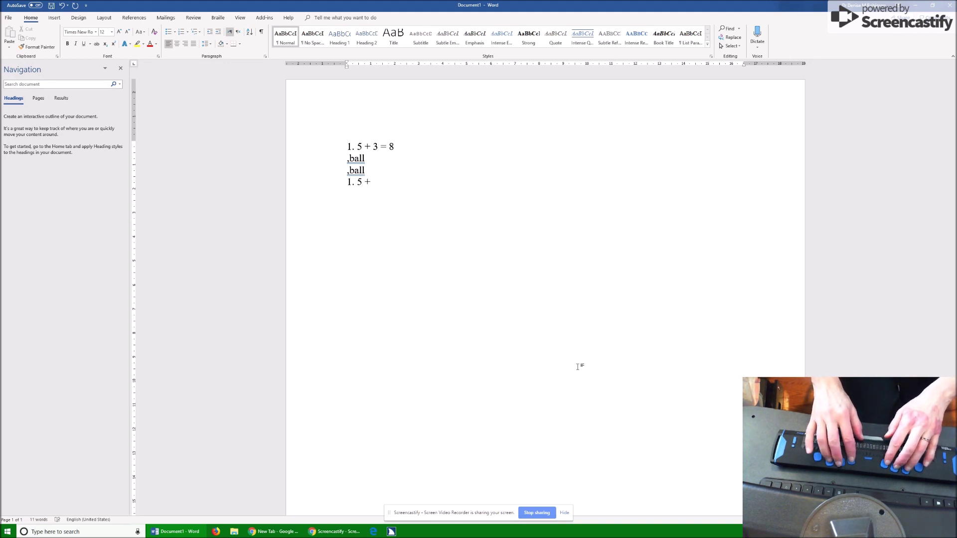
type("3 ")
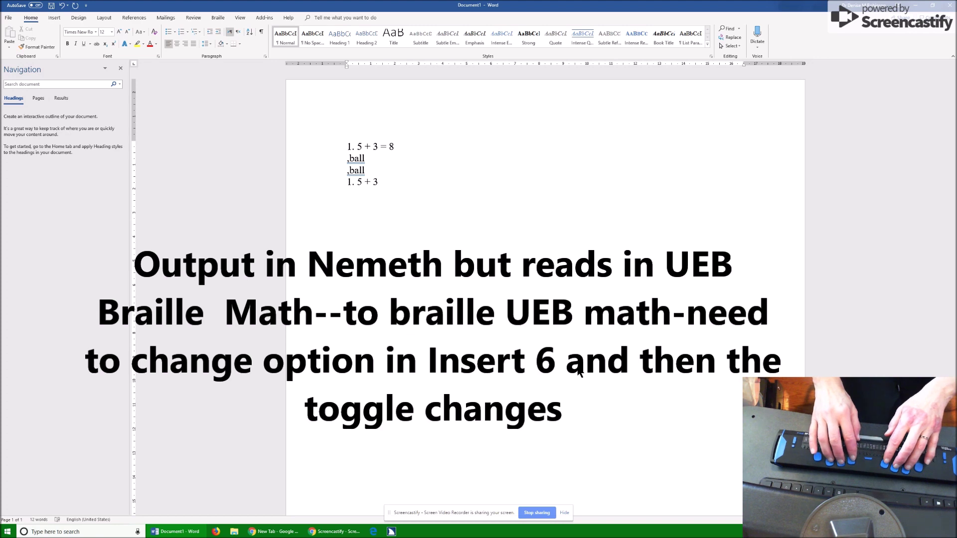
type("8")
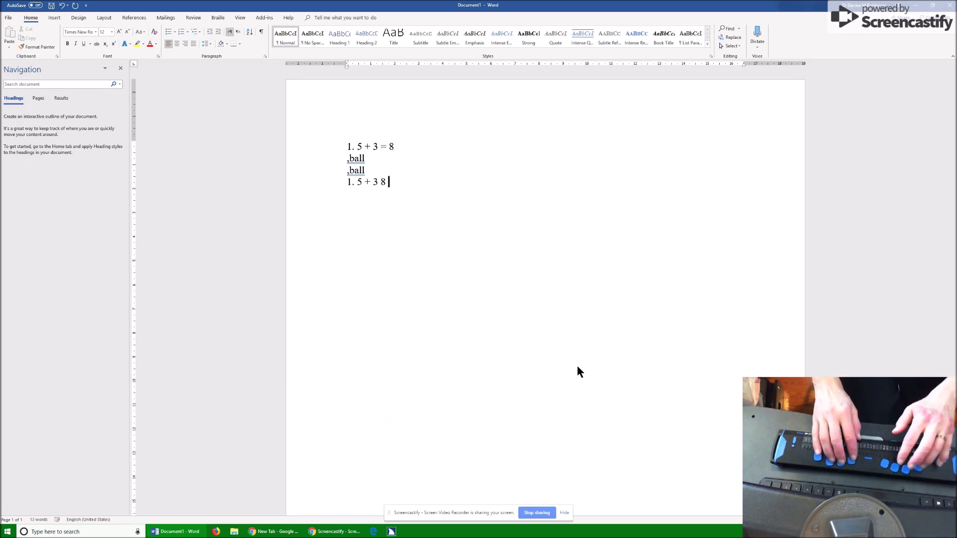
key("BackSpace")
key("BackSpace")
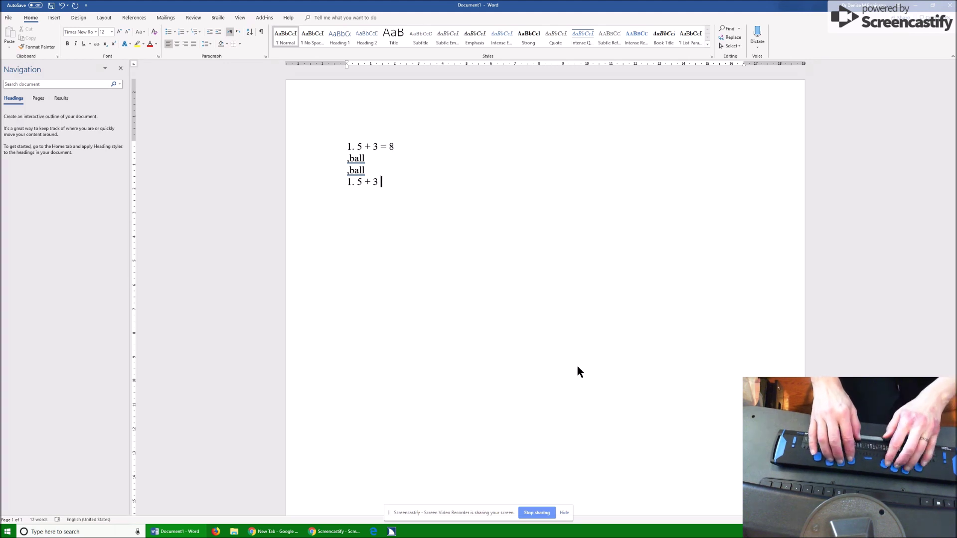
type("= 8")
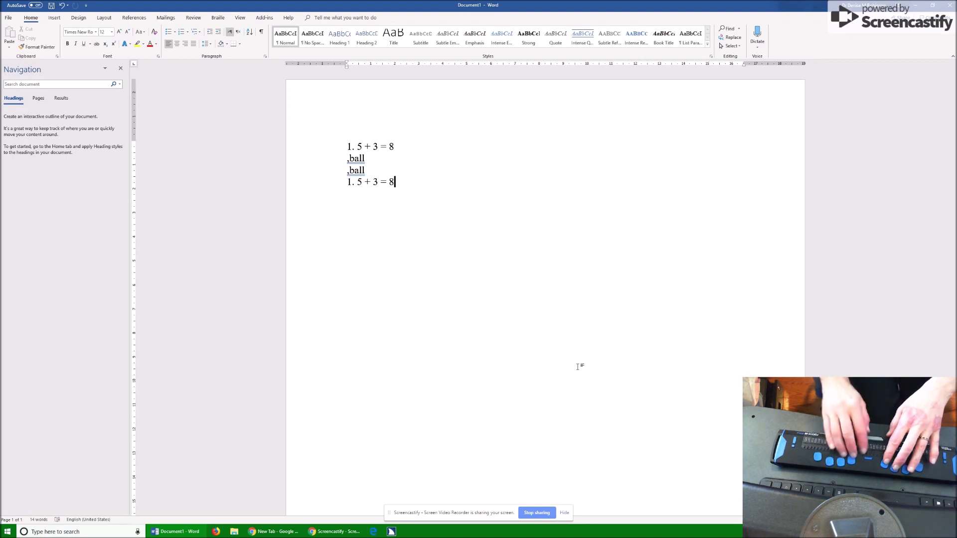
key("Return")
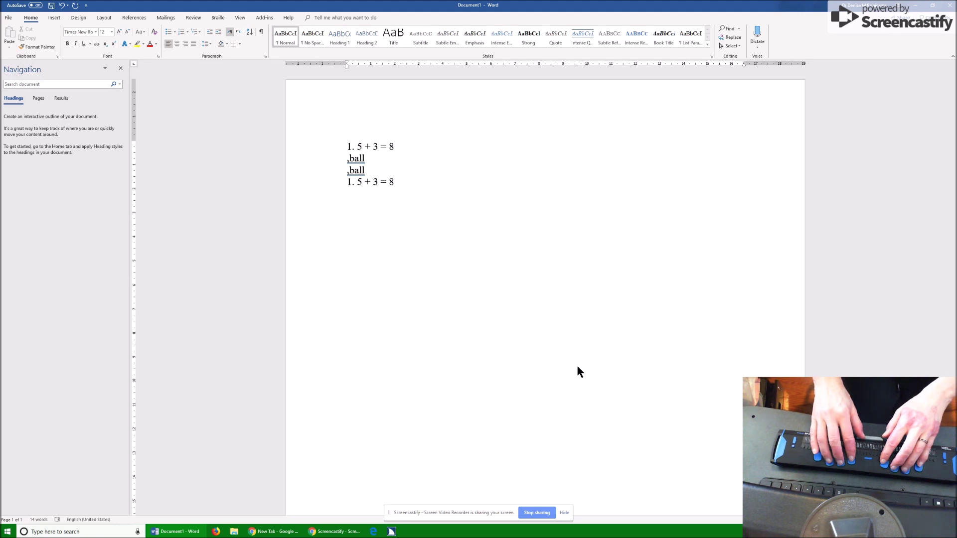
Step: Add a blank fifth line below the second '1. 5 + 3 = 8' equation
key("Return")
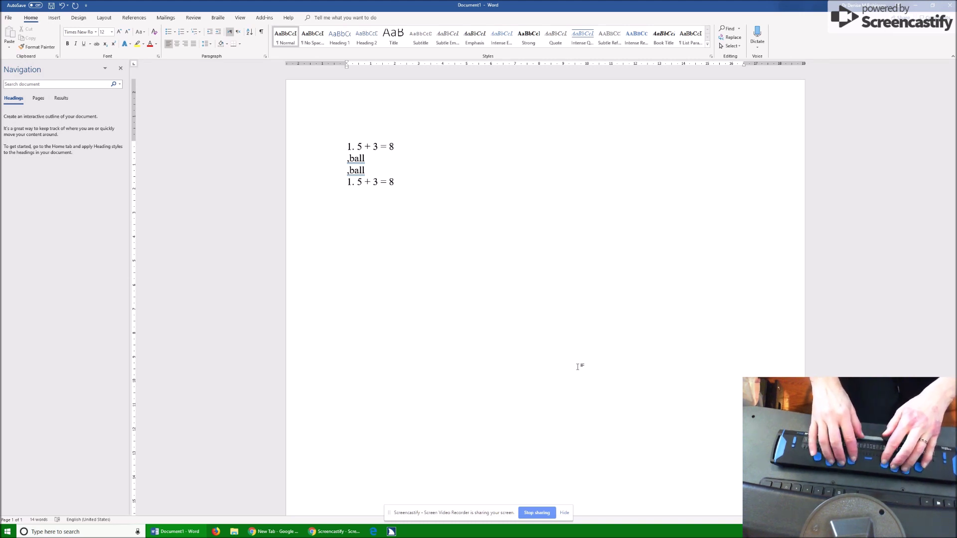
Step: Enter the student's first name in the practice document, then create a new blank Document2
type("Denise")
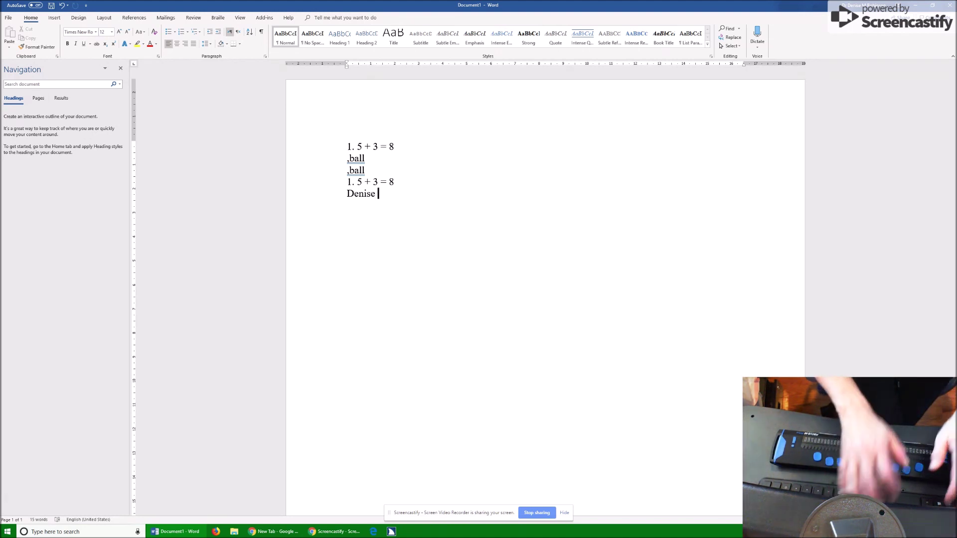
key("ctrl+n")
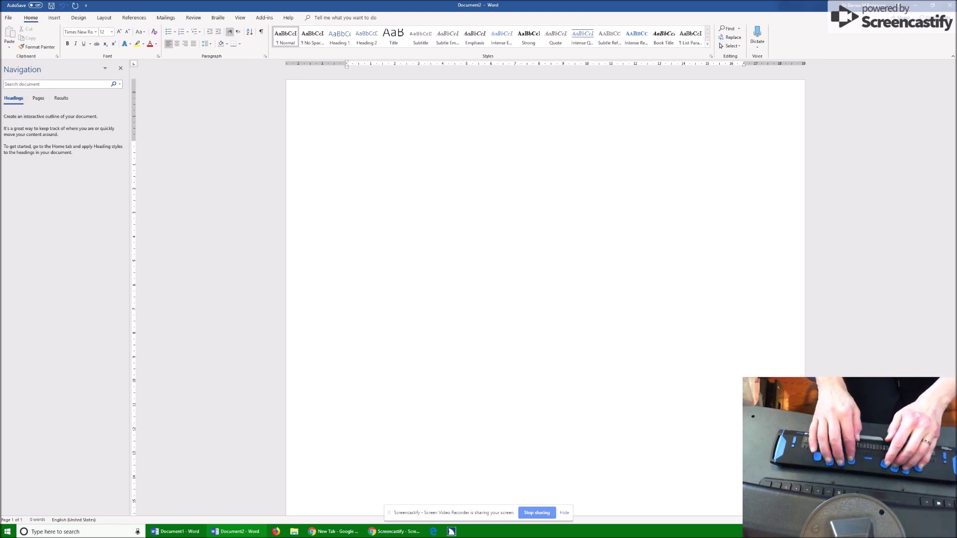
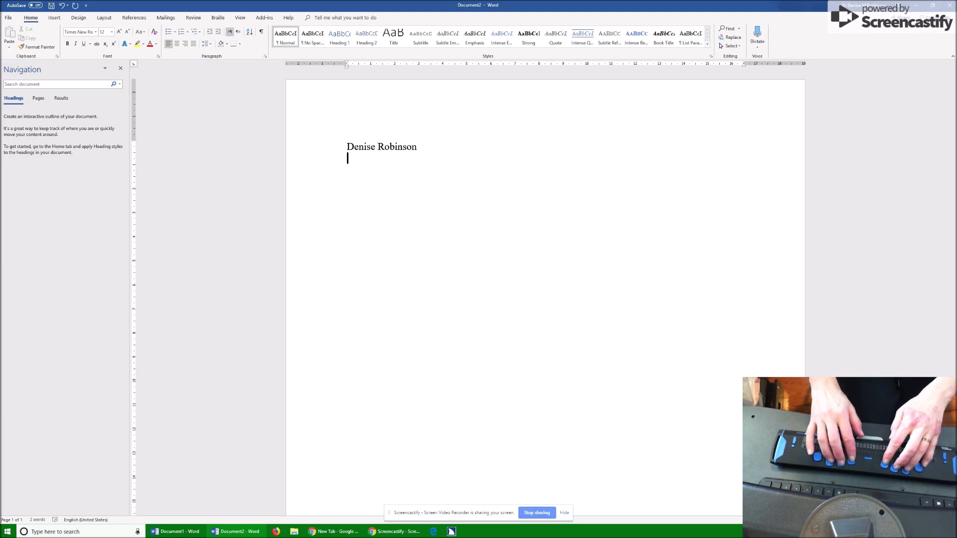
Step: Head Document2 with the student's full name, 'Math' on the next line, then a blank line
type("Math")
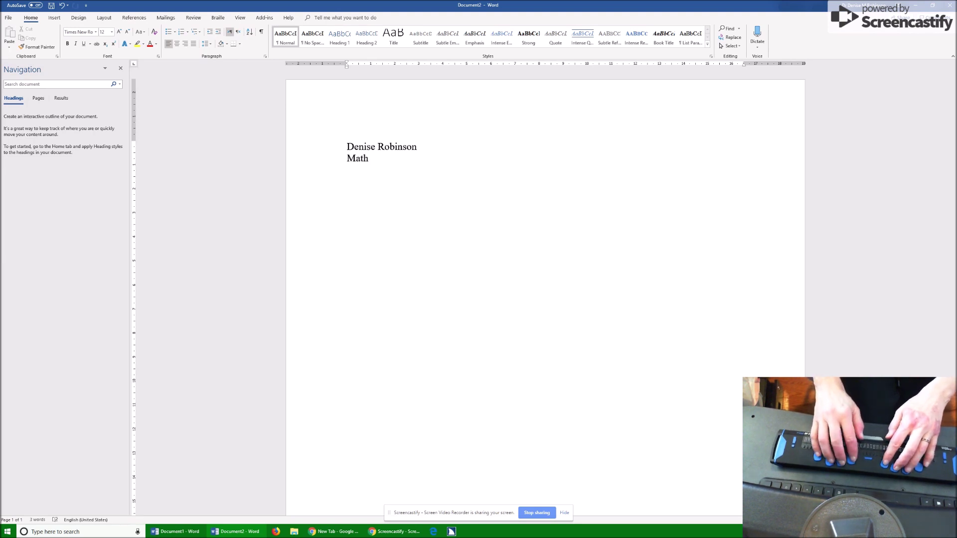
key("Return")
key("Return")
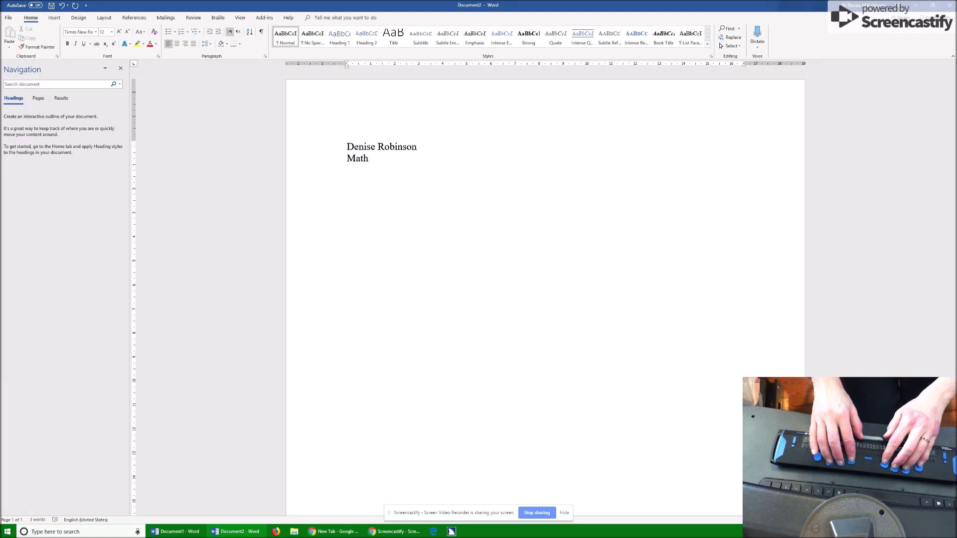
Step: List the problems '1. 2 + 3 = 5' and '2. 1 - 1 = 0' on separate lines
type("1")
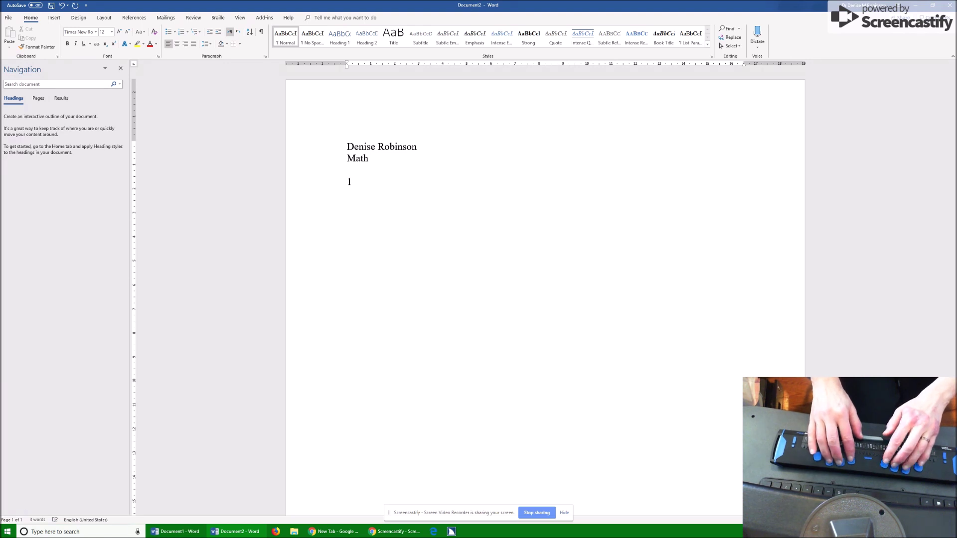
type(". 2")
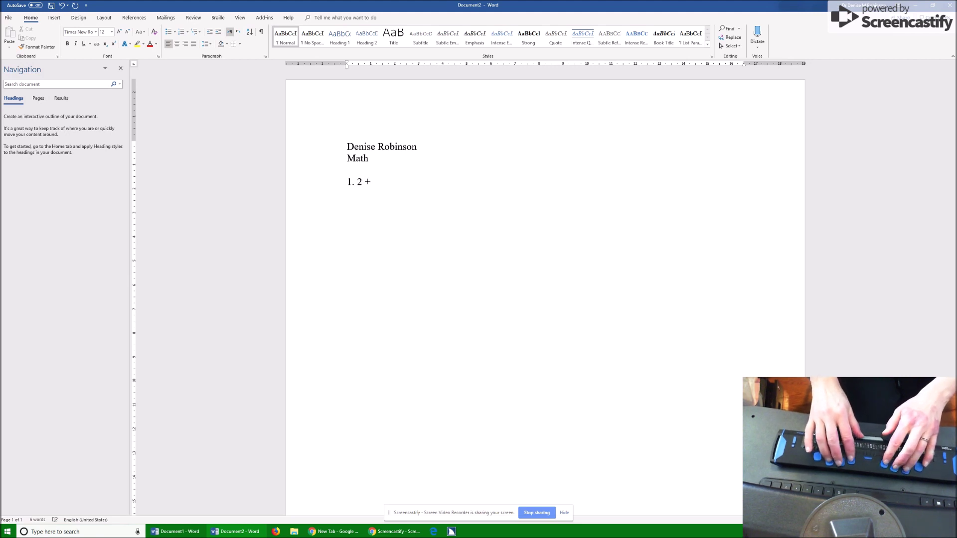
type(" + 3")
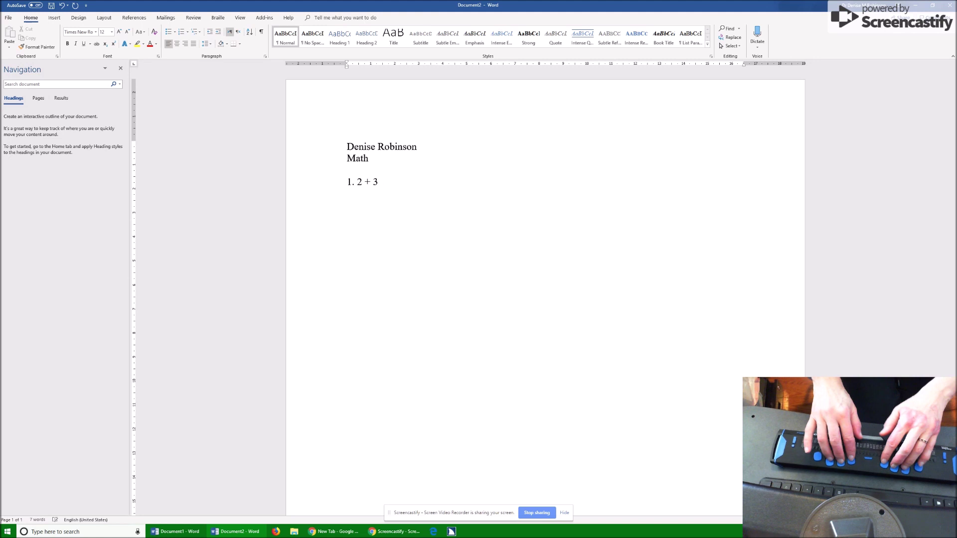
type(" = 5")
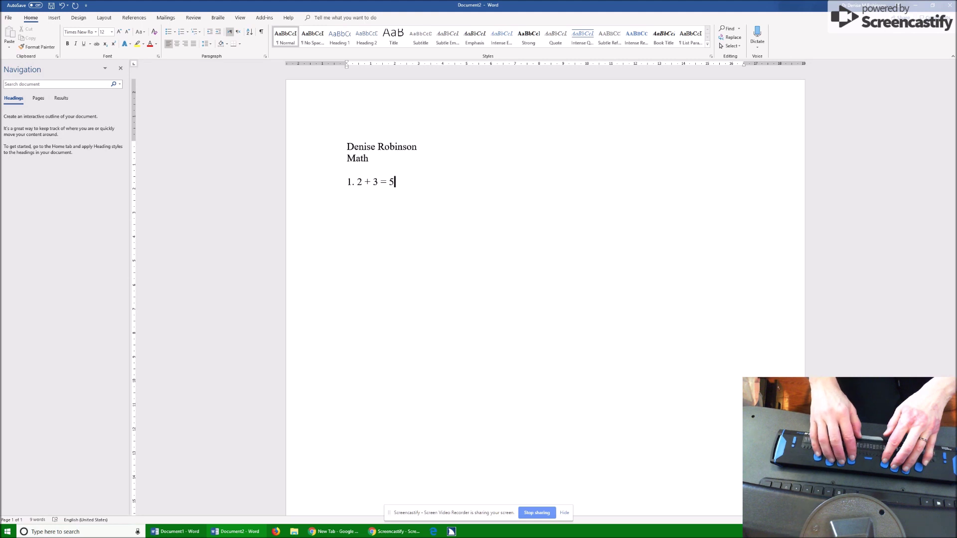
key("Return")
type("2")
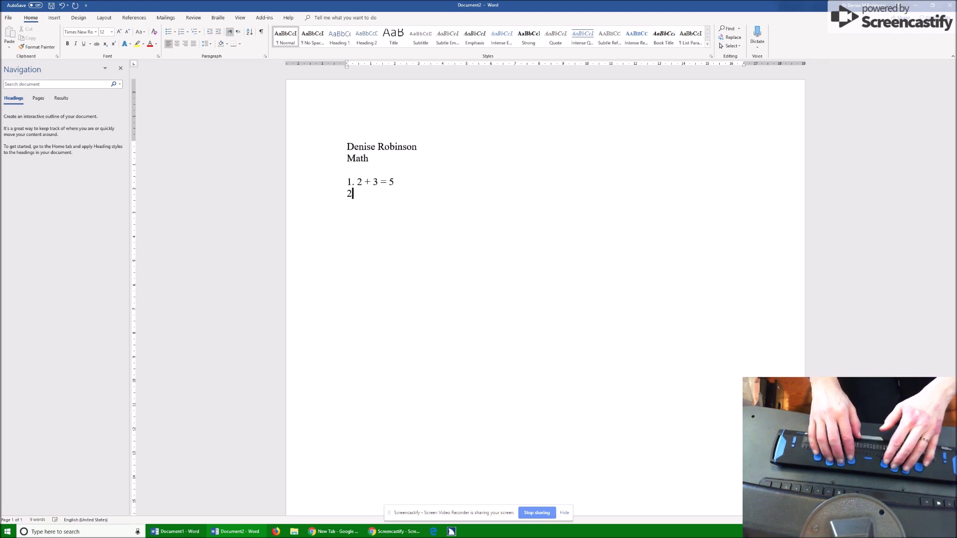
type(". 1")
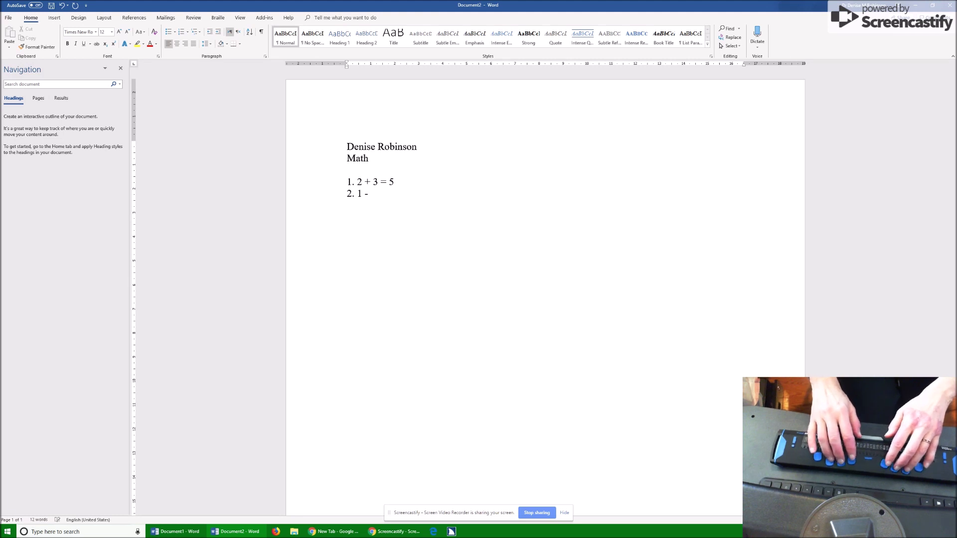
type(" - 1")
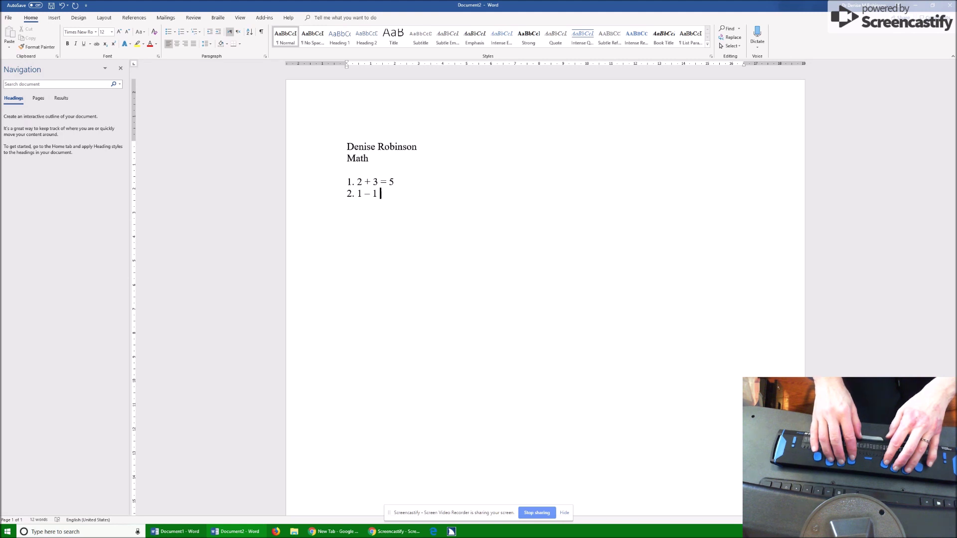
type("=")
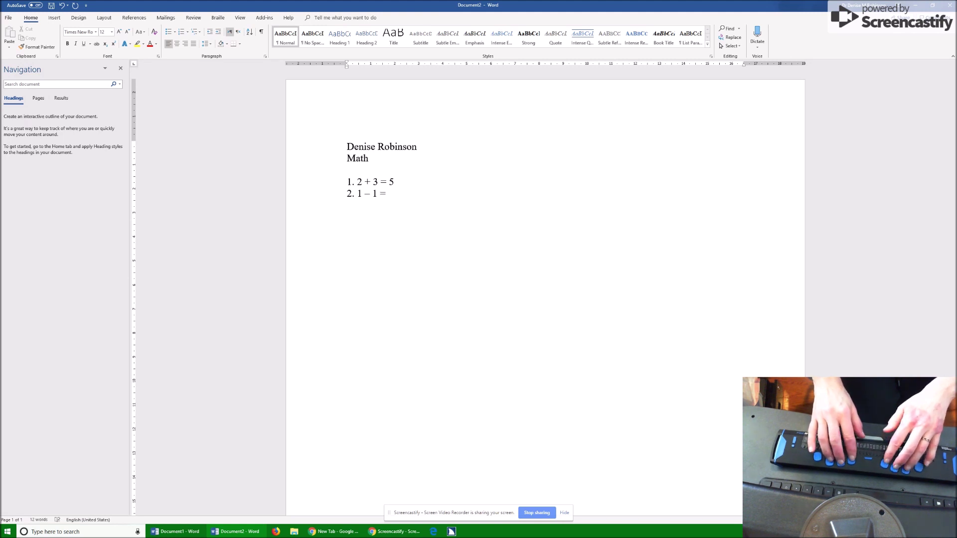
type(" 0")
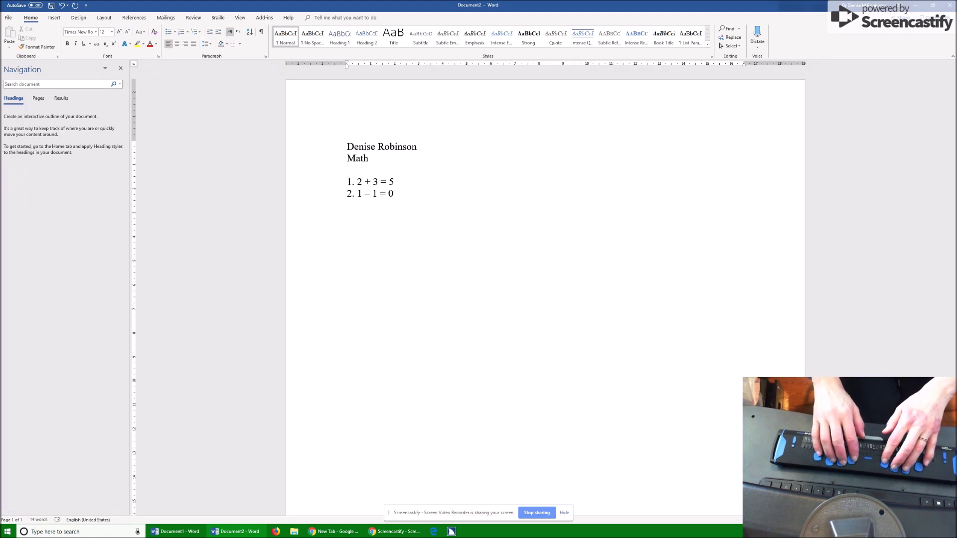
key("Return")
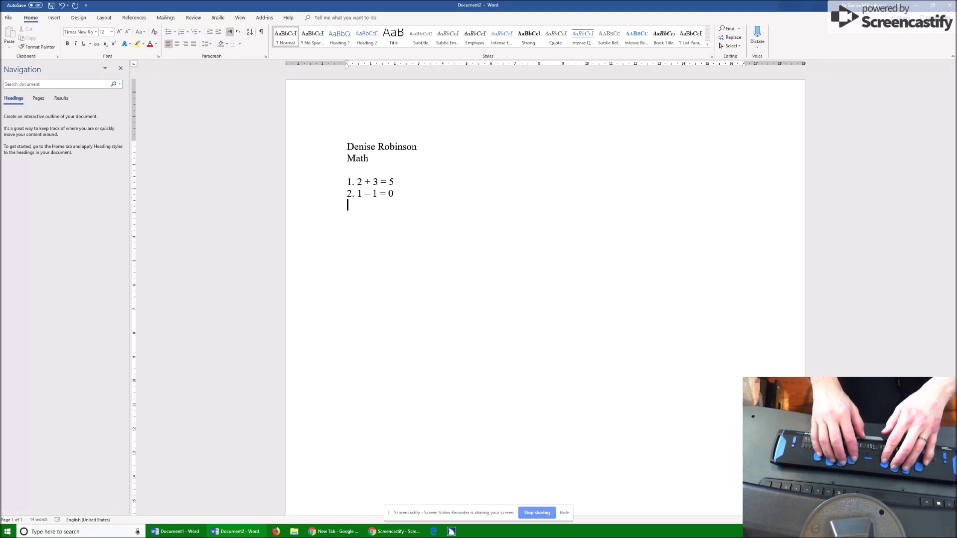